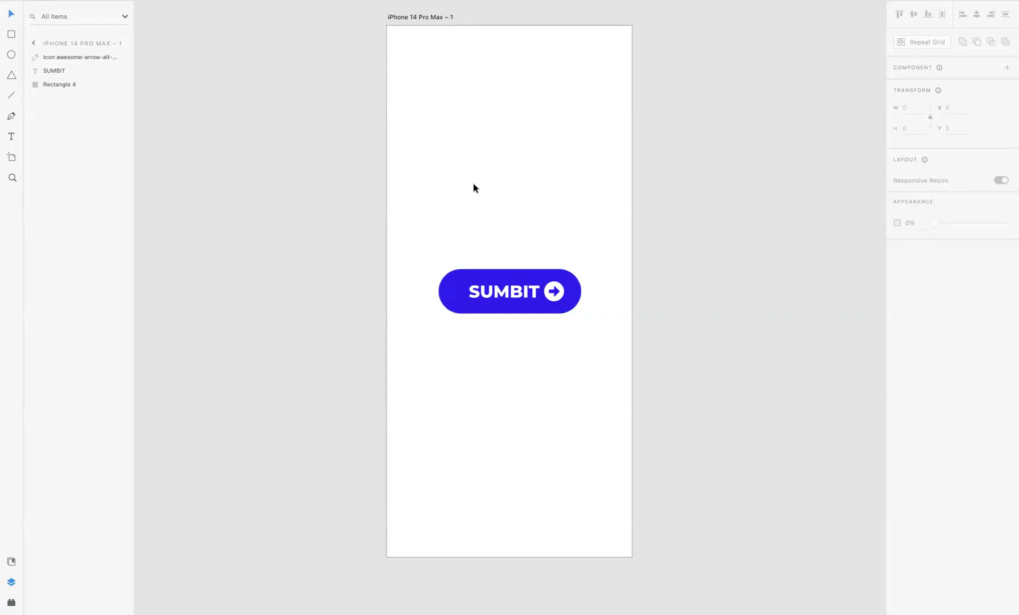
Group the rectangle, SUMBIT text and arrow icon, and make them component Component 4 – 1.
{"action": "left_click_drag", "start_coordinate": [455, 206], "coordinate": [568, 374]}
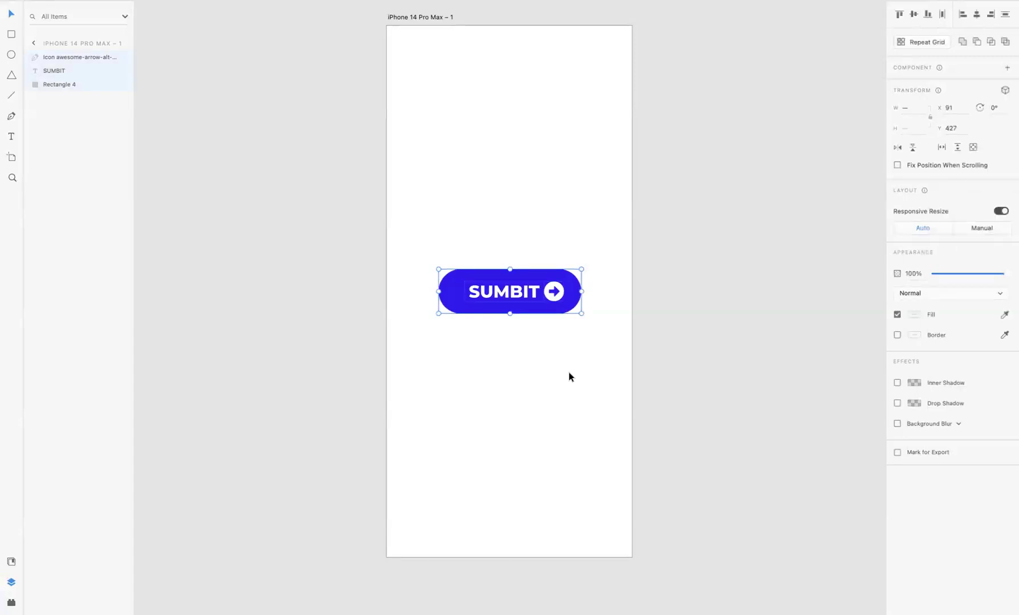
{"action": "key", "text": "ctrl+g"}
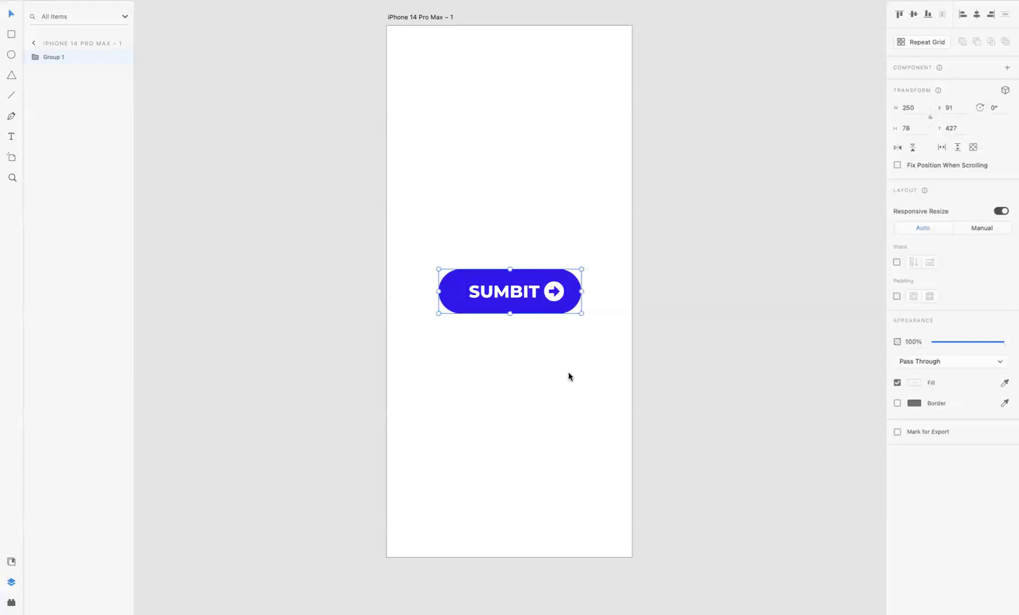
{"action": "right_click", "coordinate": [529, 312]}
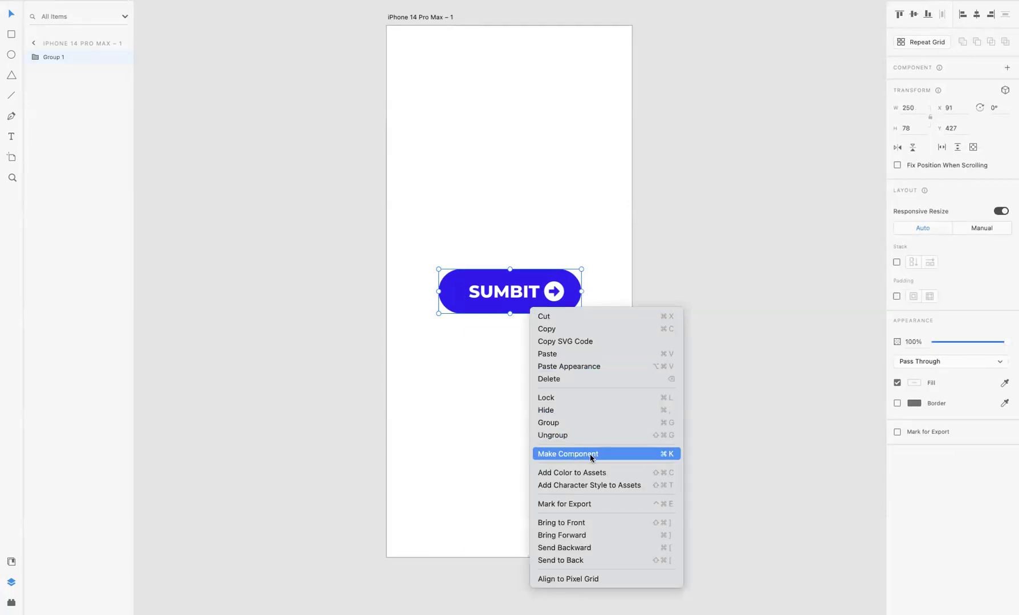
{"action": "left_click", "coordinate": [657, 453]}
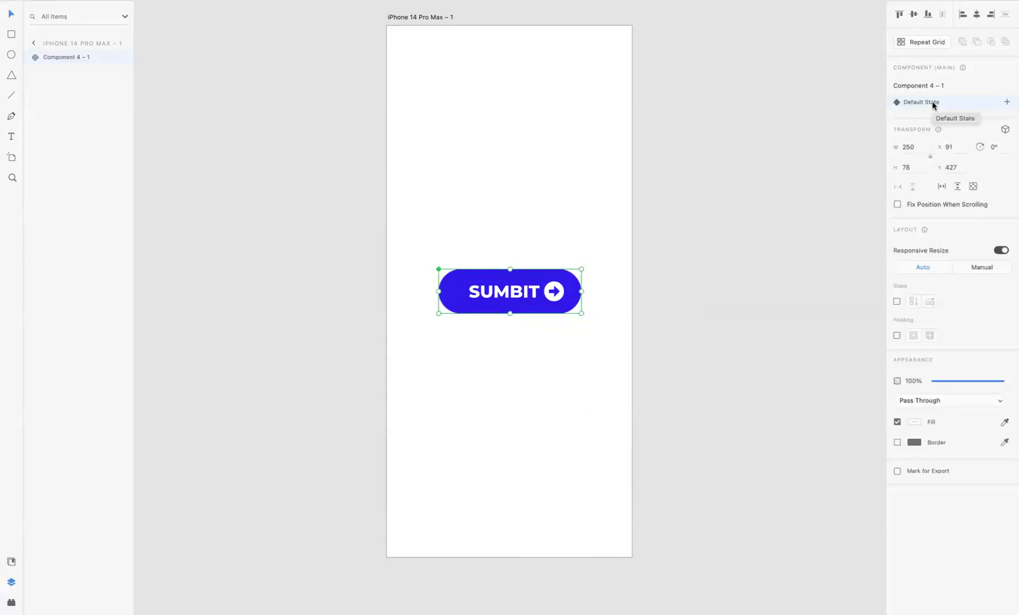
Add a Hover State whose button rectangle has fill #EA1B4B and a drop shadow.
{"action": "left_click", "coordinate": [1007, 102]}
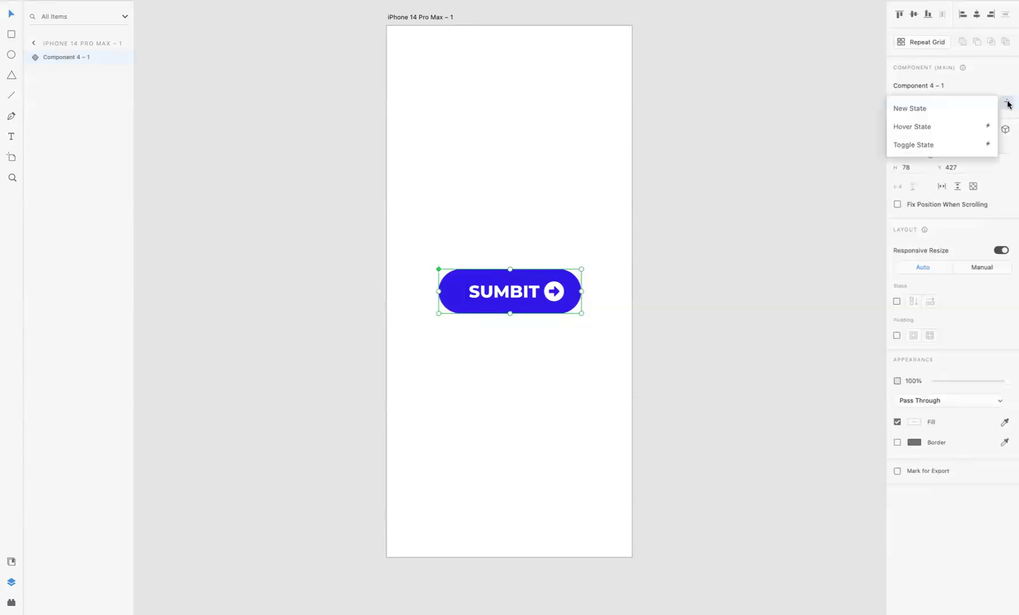
{"action": "left_click", "coordinate": [936, 126]}
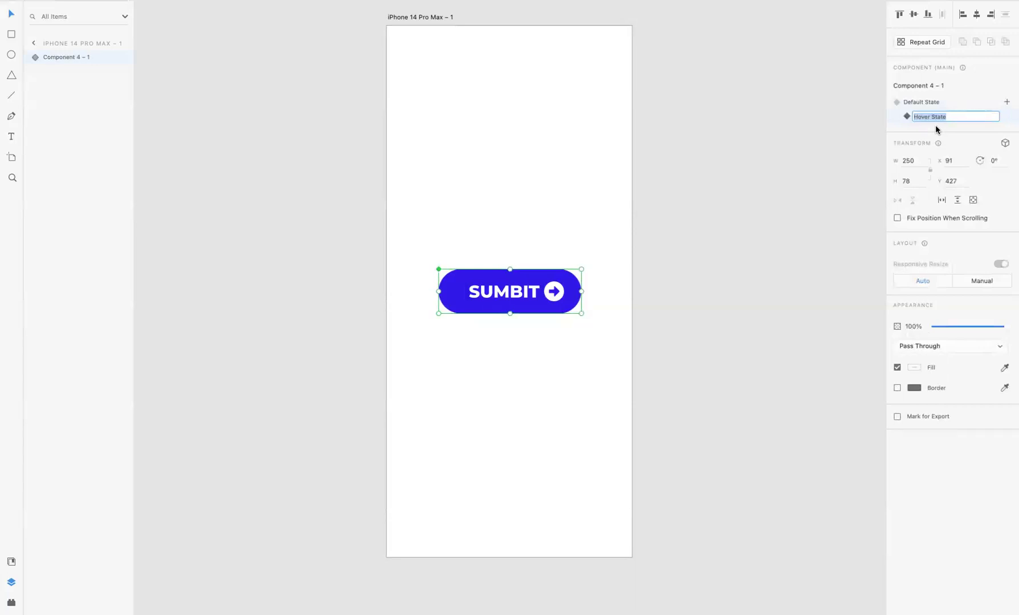
{"action": "double_click", "coordinate": [536, 275]}
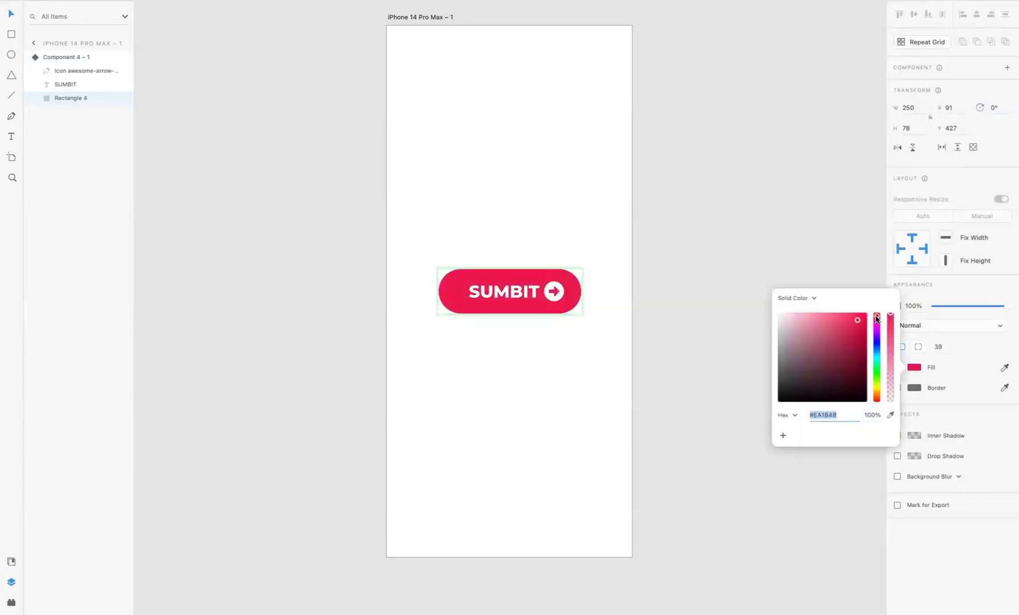
{"action": "left_click", "coordinate": [877, 318]}
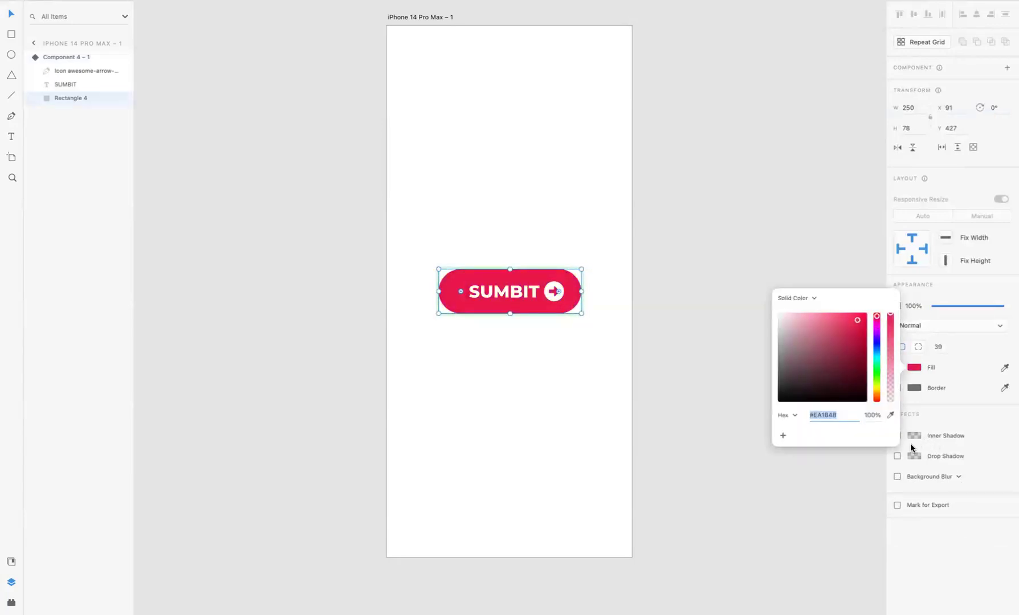
{"action": "left_click", "coordinate": [897, 456]}
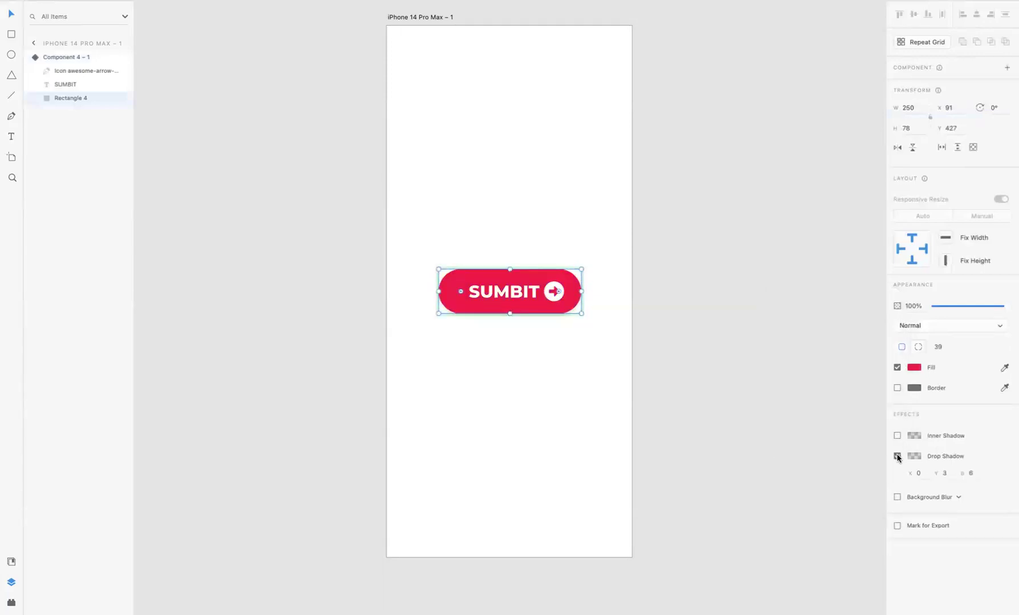
Set the hover drop shadow colour to dark red #640404 at 100% opacity.
{"action": "left_click", "coordinate": [915, 457]}
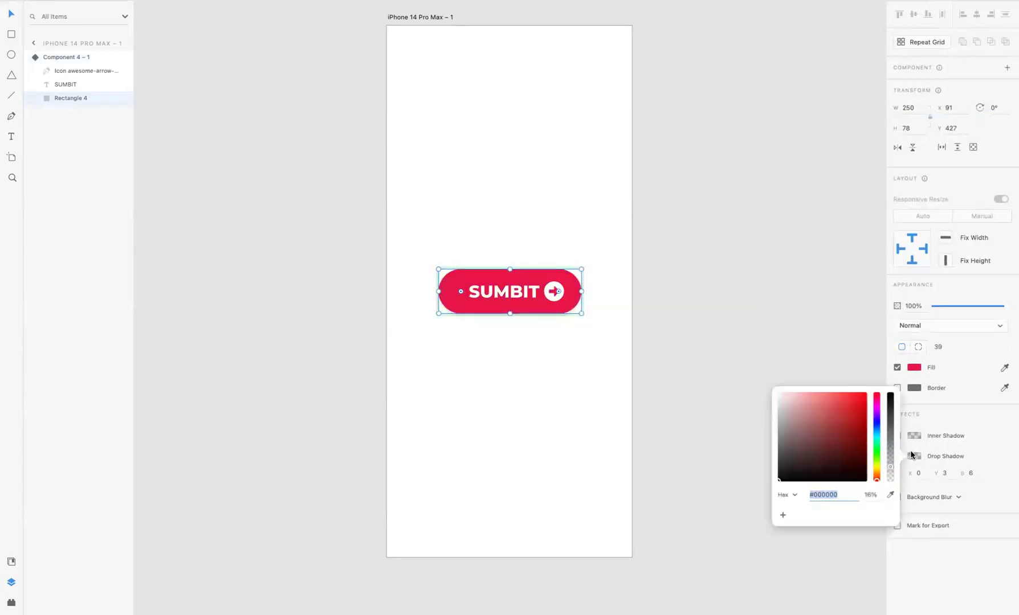
{"action": "left_click_drag", "start_coordinate": [891, 469], "coordinate": [891, 405]}
{"action": "left_click", "coordinate": [855, 443]}
{"action": "left_click_drag", "start_coordinate": [854, 443], "coordinate": [862, 447]}
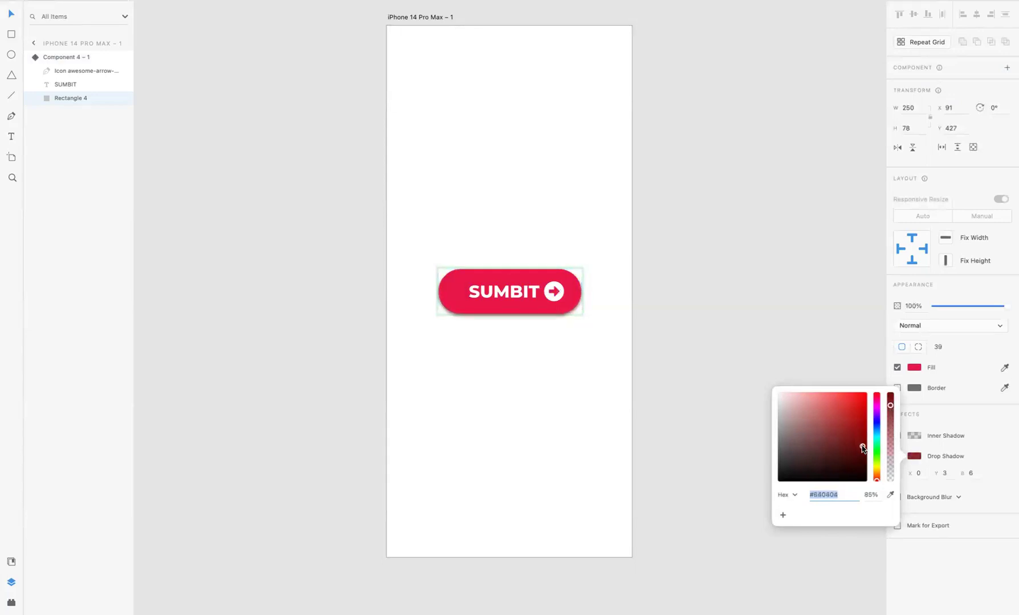
{"action": "left_click_drag", "start_coordinate": [892, 407], "coordinate": [891, 394]}
{"action": "left_click", "coordinate": [947, 473]}
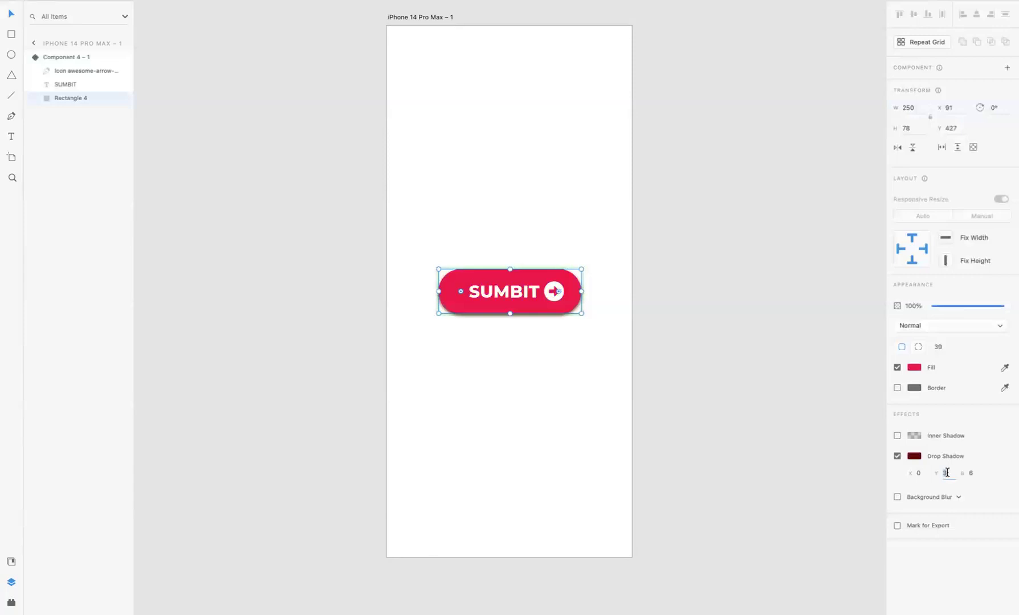
{"action": "type", "text": "6"}
Set the drop shadow's Y offset to 7, blur to 10 and X offset to 5.
{"action": "key", "text": "Return"}
{"action": "key", "text": "Up"}
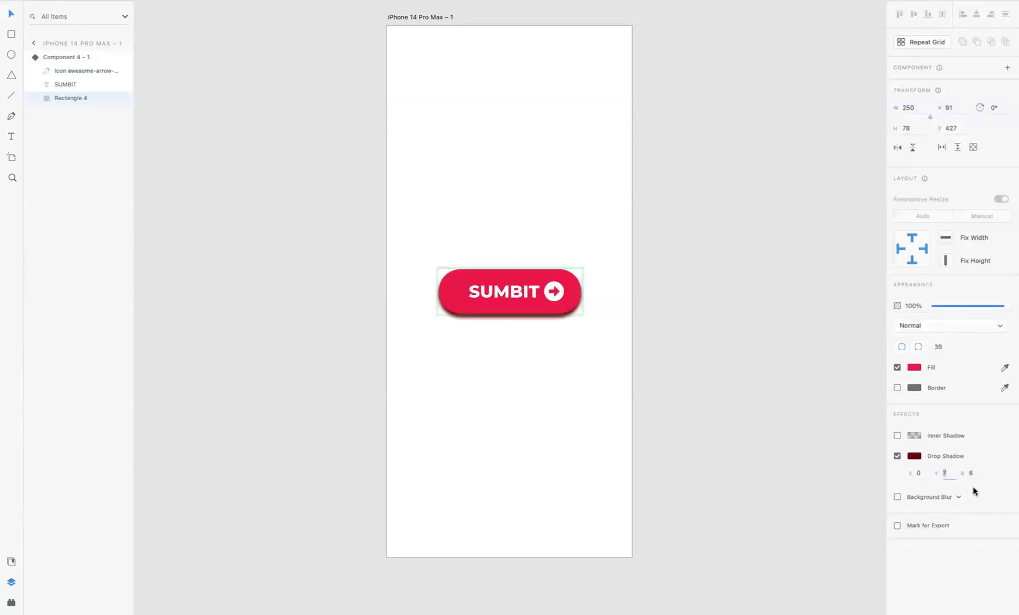
{"action": "left_click", "coordinate": [973, 473]}
{"action": "type", "text": "7"}
{"action": "key", "text": "Up"}
{"action": "key", "text": "Up"}
{"action": "left_click", "coordinate": [919, 473]}
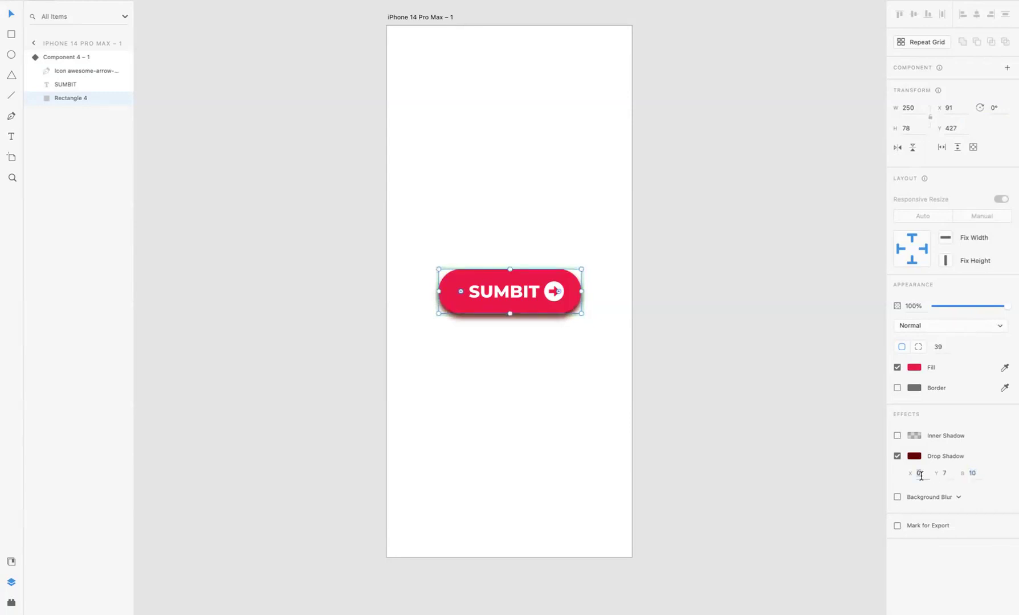
{"action": "key", "text": "Up"}
{"action": "key", "text": "Up"}
{"action": "key", "text": "Up"}
{"action": "key", "text": "Up"}
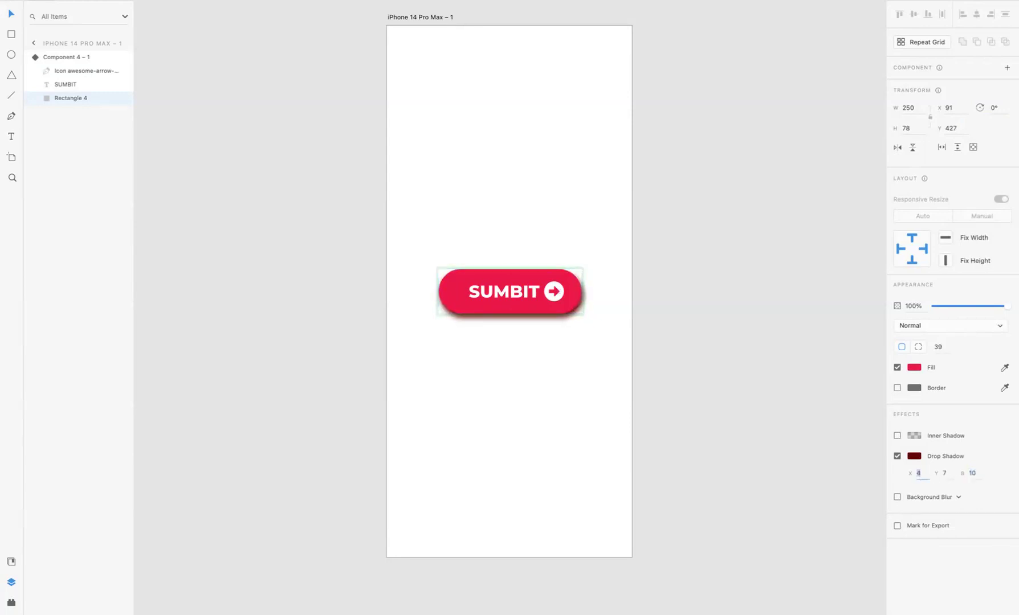
{"action": "key", "text": "Up"}
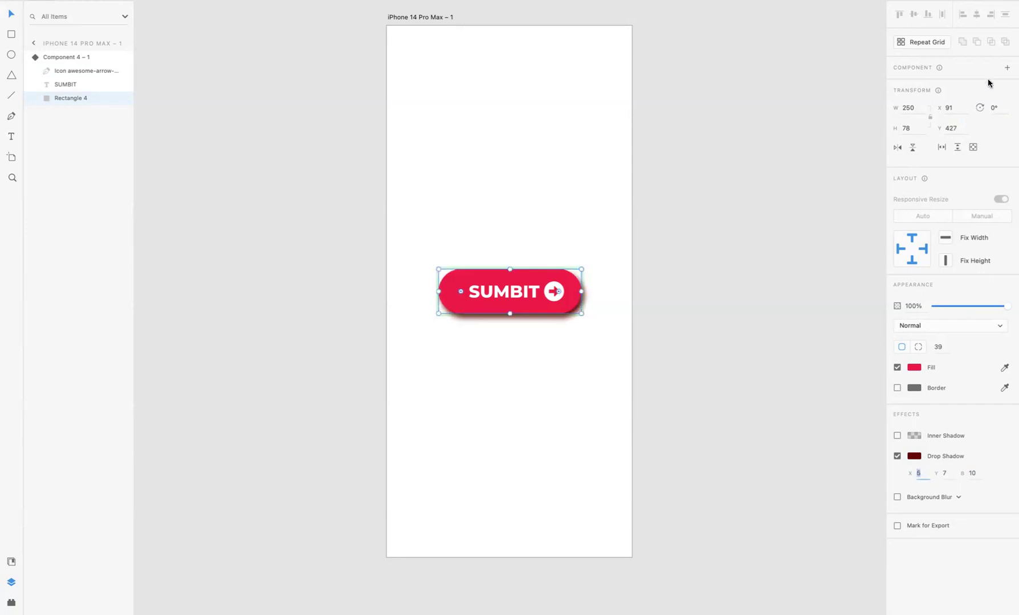
Select the whole component and switch it back to Default State, showing the blue button.
{"action": "key", "text": "Escape"}
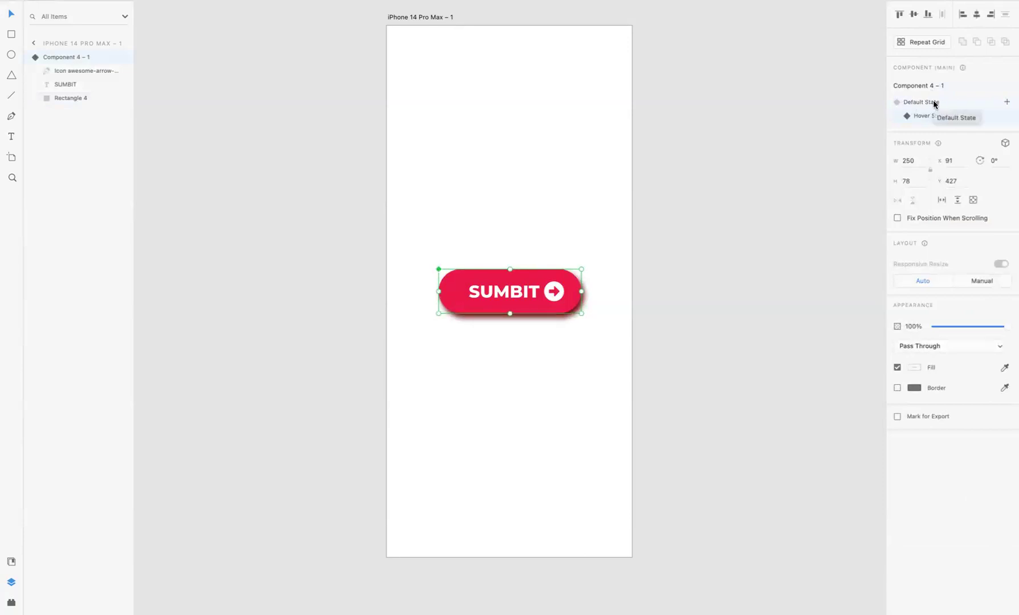
{"action": "left_click", "coordinate": [934, 104]}
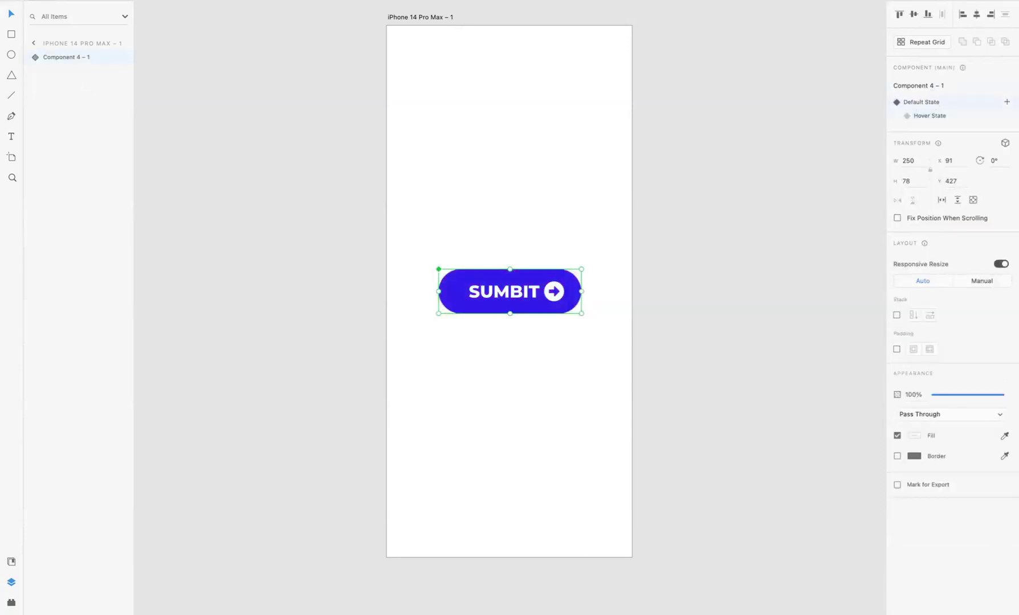